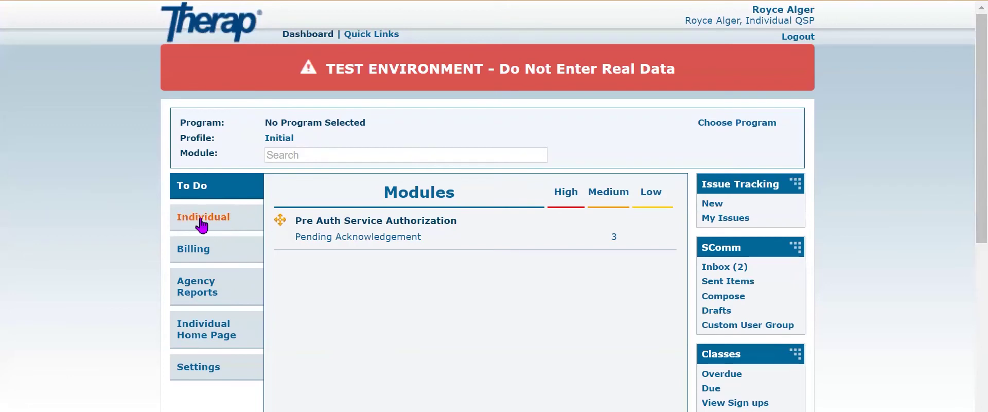
Open the schedule calendar for creating and editing slots from the Individual section's Scheduling options.
{"action": "left_click", "coordinate": [202, 221]}
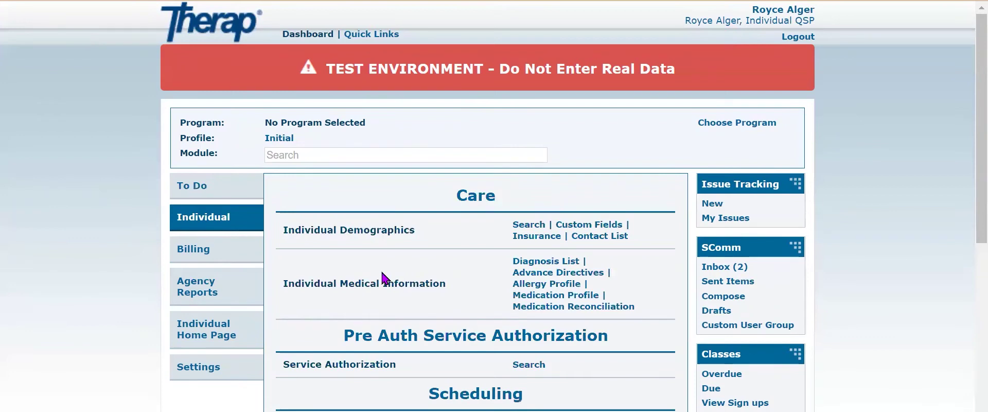
{"action": "scroll", "coordinate": [466, 257], "scroll_direction": "down", "scroll_amount": 4}
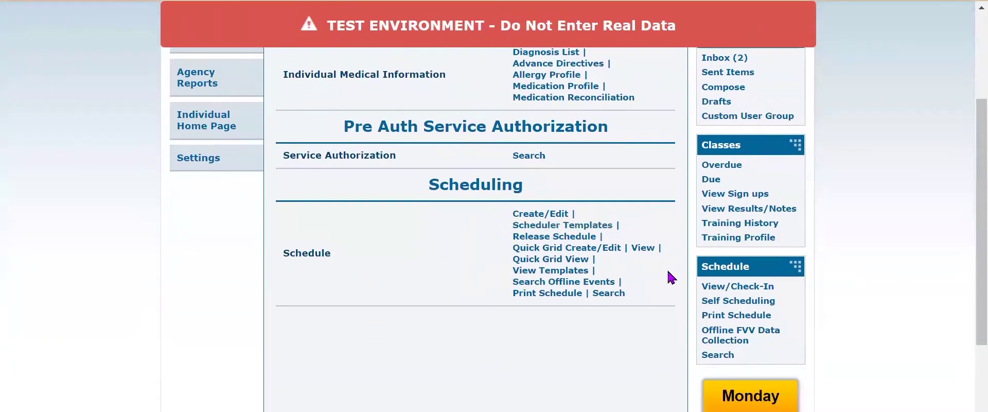
{"action": "left_click", "coordinate": [569, 248]}
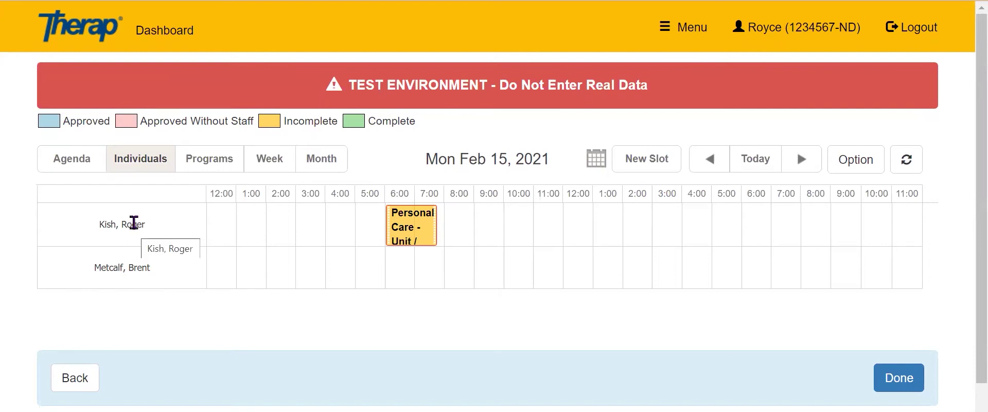
Show the schedule by week and look through the hours of the current week.
{"action": "left_click", "coordinate": [269, 170]}
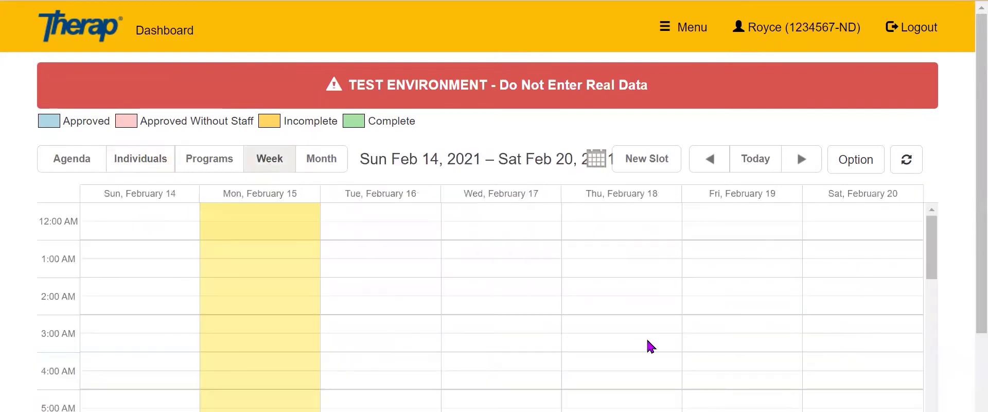
{"action": "scroll", "coordinate": [632, 274], "scroll_direction": "down", "scroll_amount": 3}
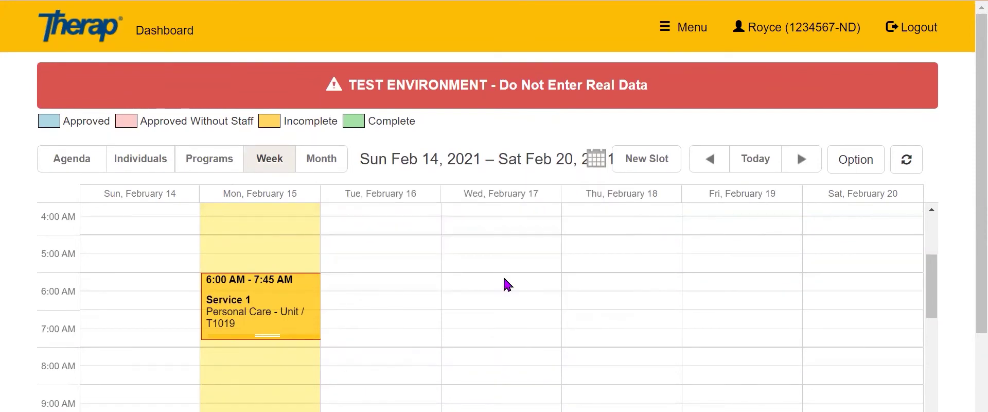
{"action": "scroll", "coordinate": [509, 285], "scroll_direction": "up", "scroll_amount": 3}
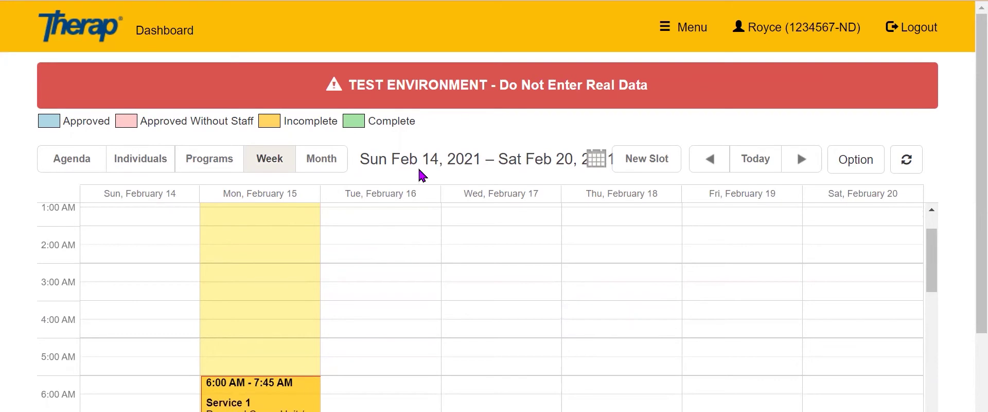
Switch the schedule to the month view and look over the February 2021 slots.
{"action": "left_click", "coordinate": [317, 166]}
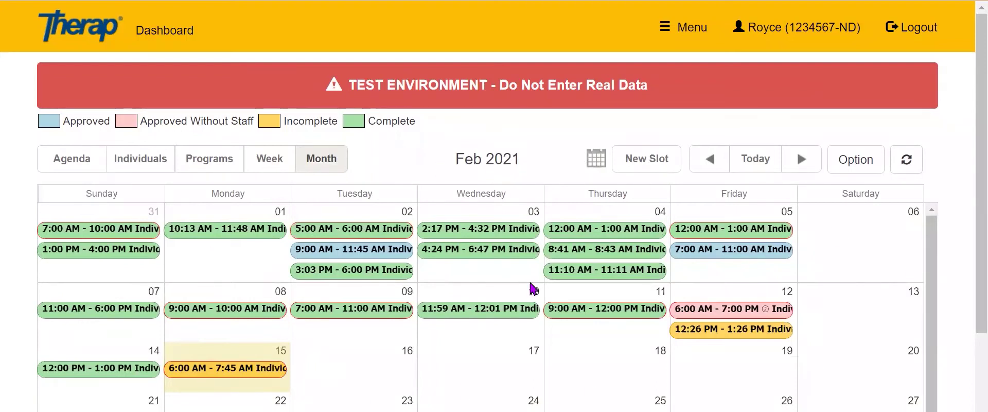
{"action": "scroll", "coordinate": [533, 293], "scroll_direction": "down", "scroll_amount": 3}
{"action": "scroll", "coordinate": [524, 305], "scroll_direction": "up", "scroll_amount": 2}
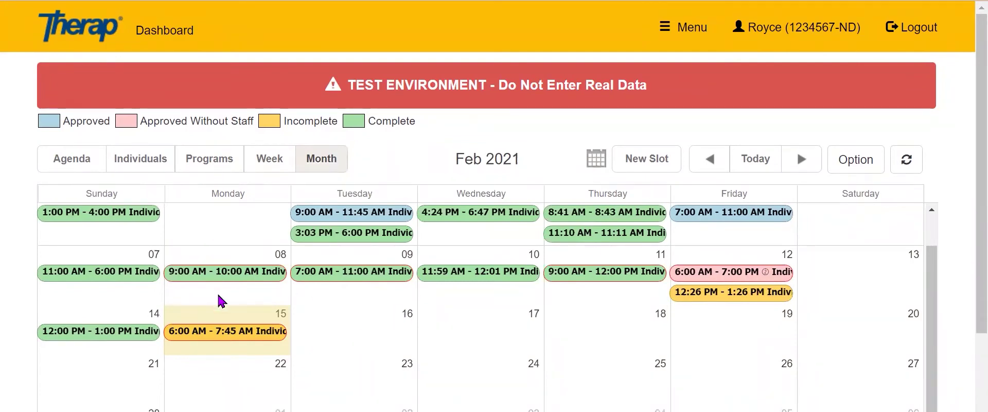
Examine the service, program and staff check-in details of individual slots in the February 2021 calendar.
{"action": "mouse_move", "coordinate": [471, 278]}
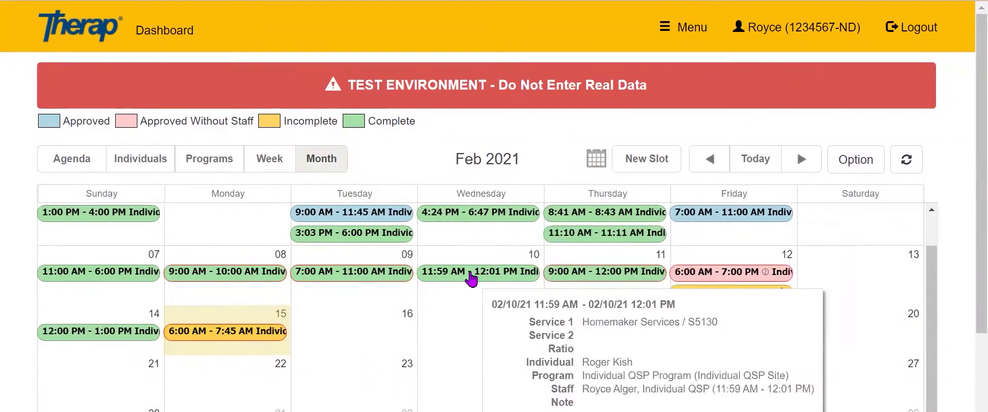
{"action": "mouse_move", "coordinate": [475, 223]}
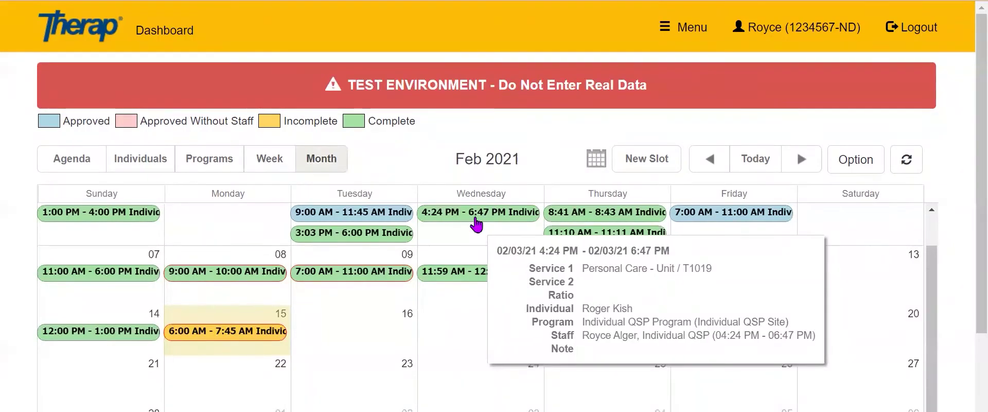
{"action": "mouse_move", "coordinate": [361, 282]}
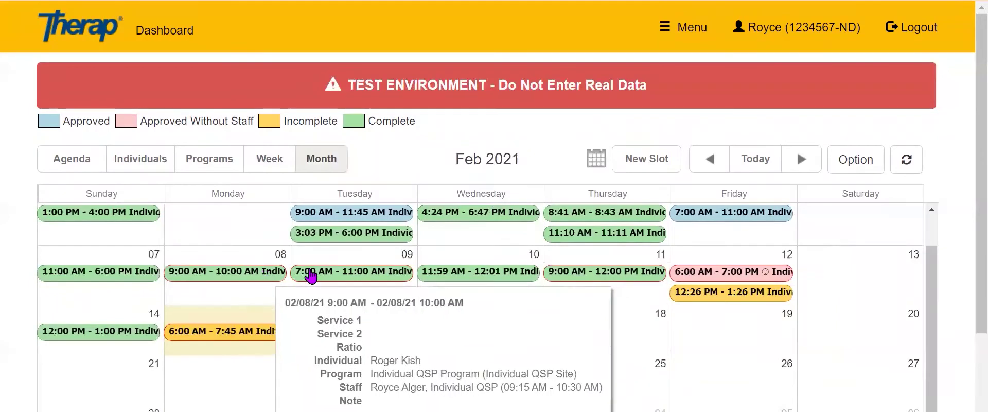
{"action": "mouse_move", "coordinate": [611, 275]}
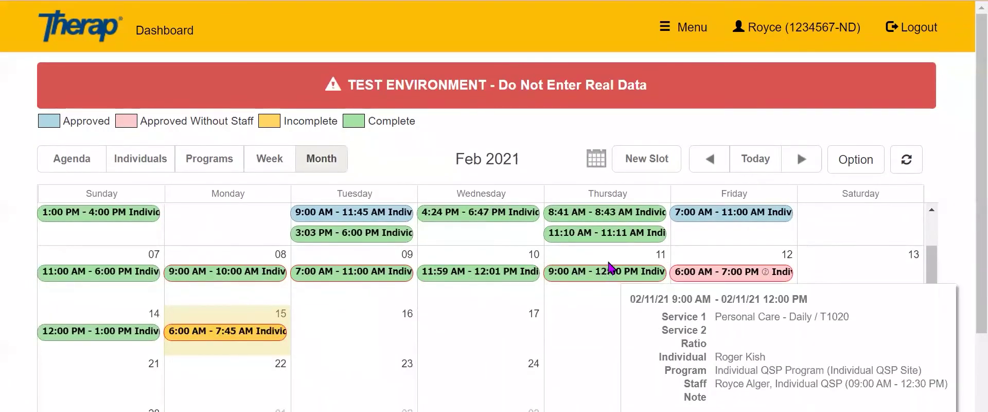
{"action": "mouse_move", "coordinate": [601, 238]}
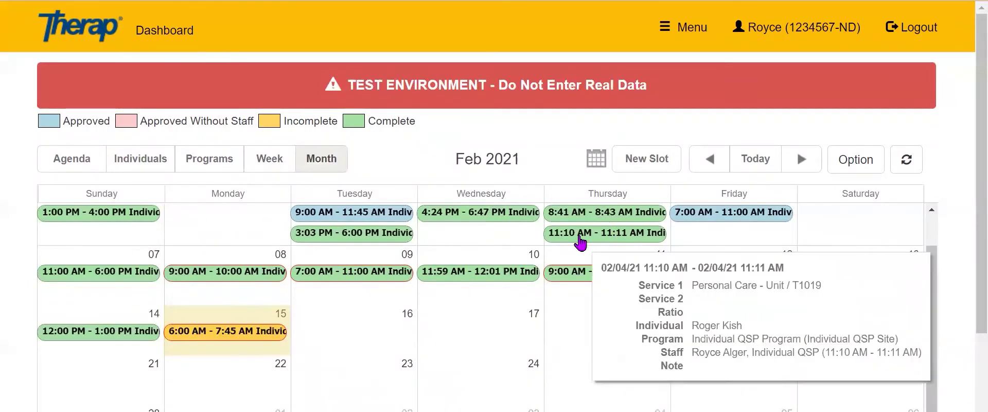
{"action": "mouse_move", "coordinate": [595, 287]}
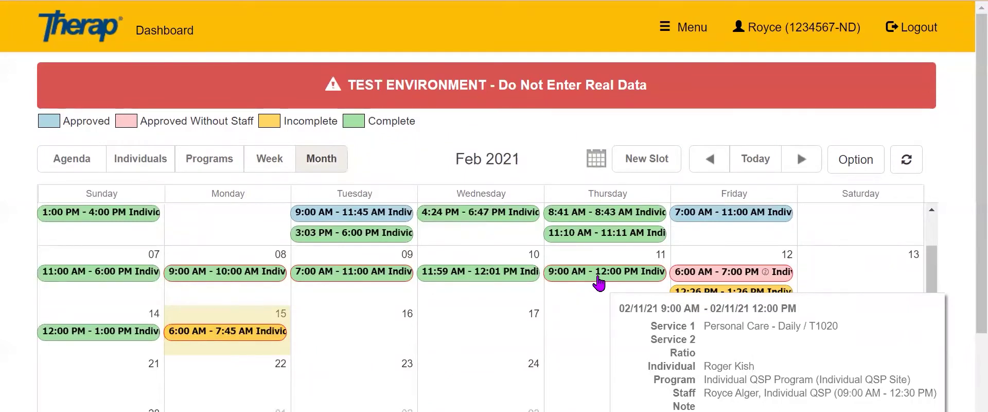
{"action": "mouse_move", "coordinate": [105, 220]}
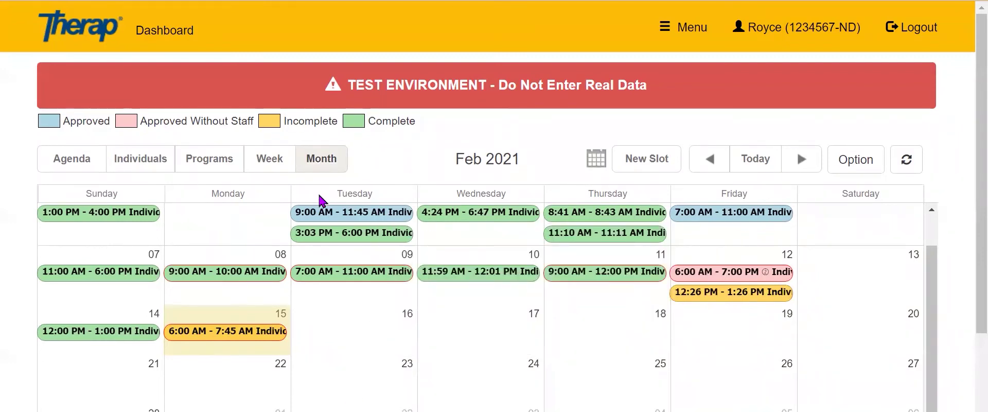
{"action": "mouse_move", "coordinate": [519, 224]}
{"action": "scroll", "coordinate": [473, 335], "scroll_direction": "up", "scroll_amount": 1}
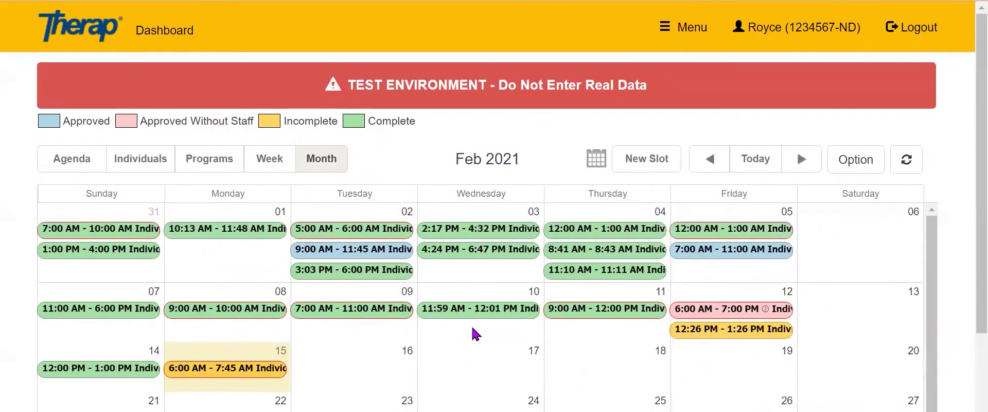
{"action": "mouse_move", "coordinate": [365, 309]}
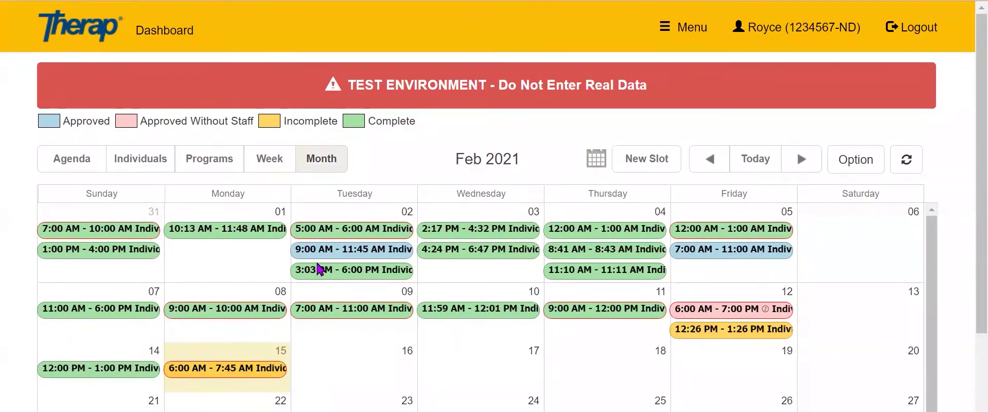
Open the approved 9:00 AM - 11:45 AM slot on February 2 and edit its staff member's check-in record.
{"action": "mouse_move", "coordinate": [353, 250]}
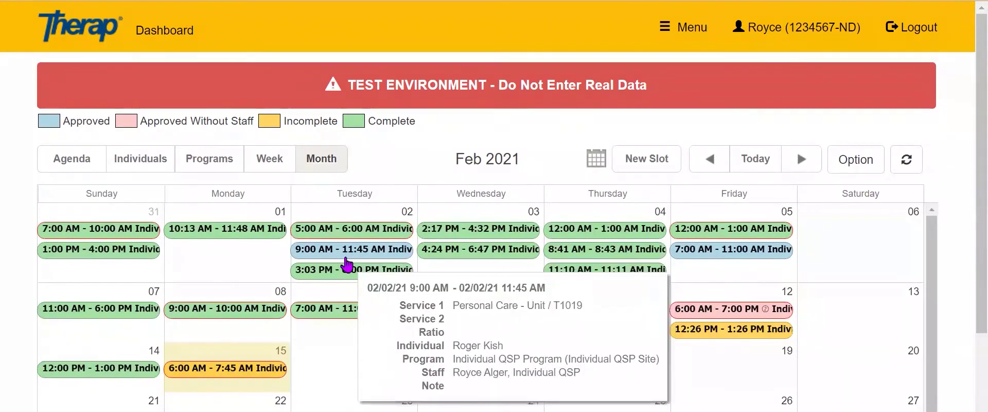
{"action": "left_click", "coordinate": [374, 252]}
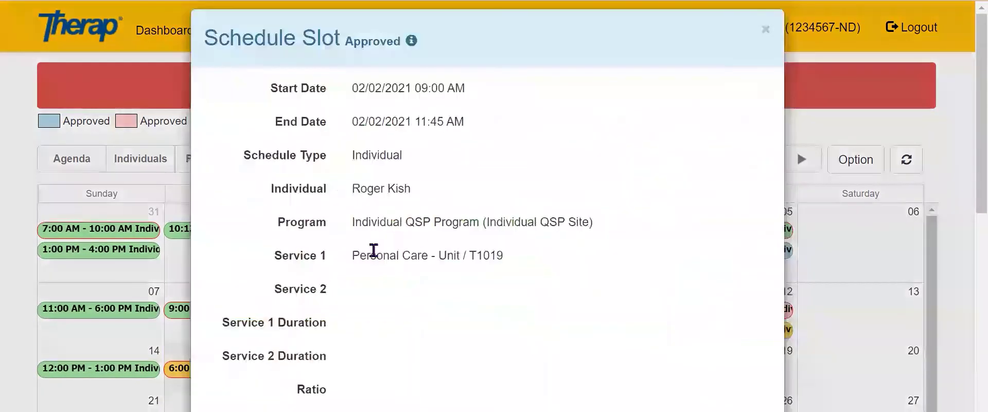
{"action": "scroll", "coordinate": [479, 153], "scroll_direction": "down", "scroll_amount": 1}
{"action": "scroll", "coordinate": [477, 160], "scroll_direction": "down", "scroll_amount": 7}
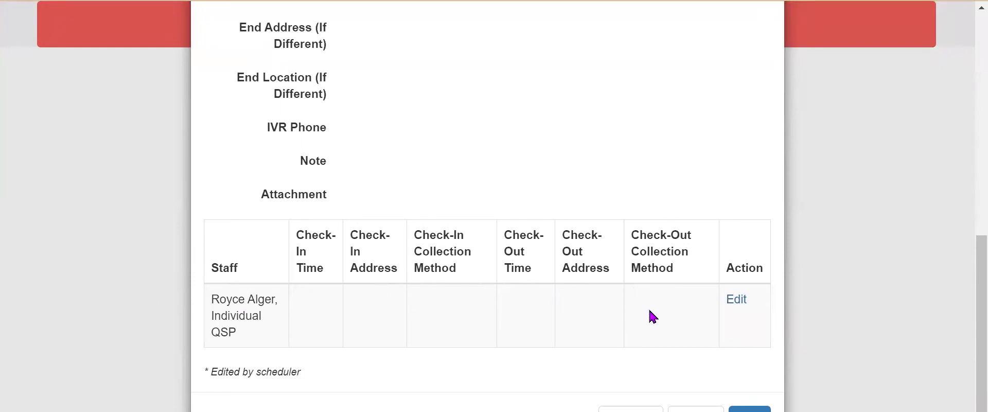
{"action": "left_click", "coordinate": [737, 300]}
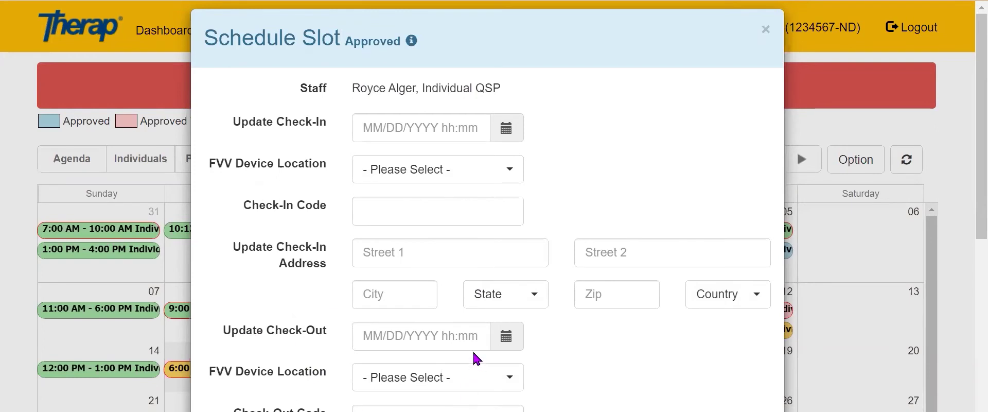
Set the staff member's Update Check-In to 02/02/2021 02:00 PM.
{"action": "left_click", "coordinate": [510, 131]}
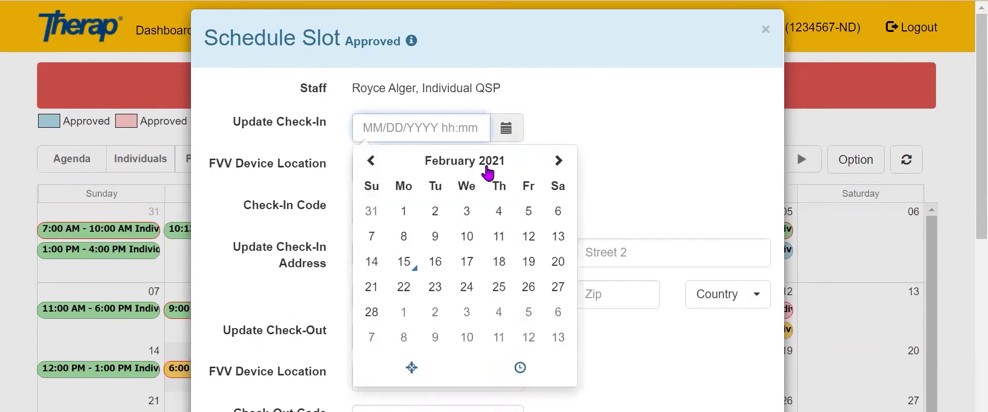
{"action": "left_click", "coordinate": [436, 212]}
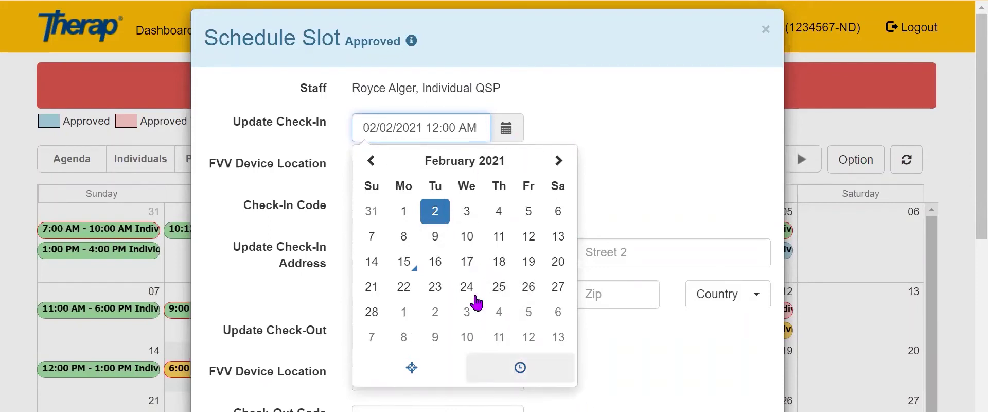
{"action": "left_click", "coordinate": [520, 368]}
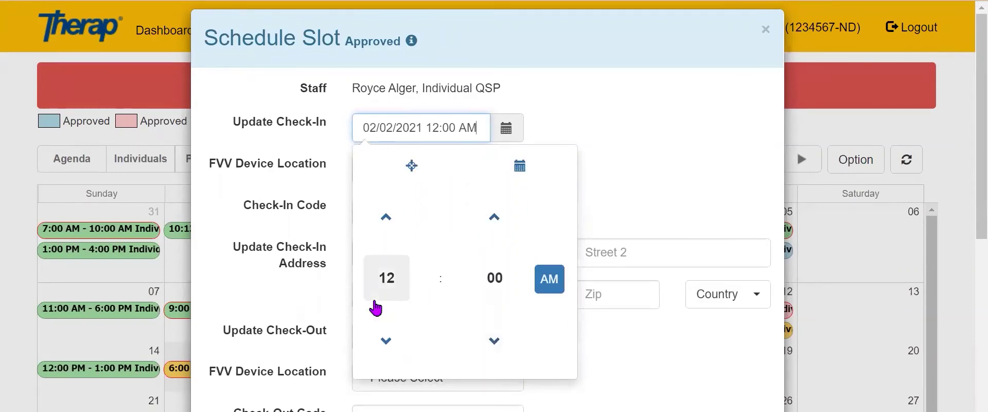
{"action": "left_click", "coordinate": [391, 277]}
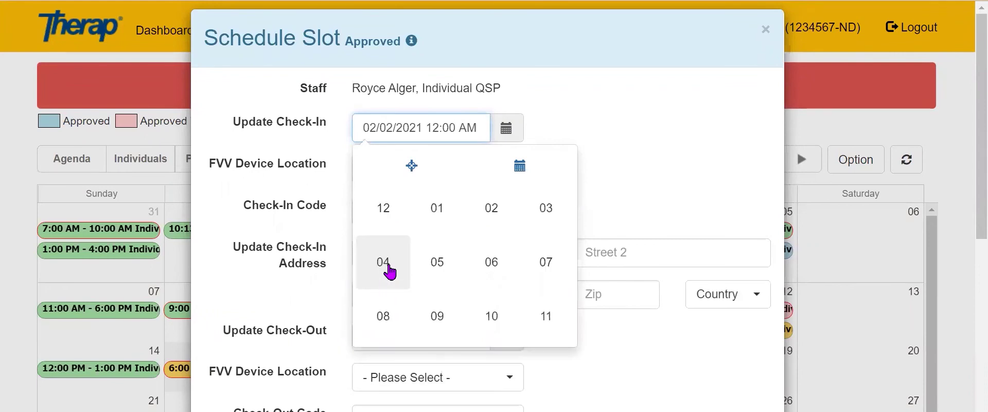
{"action": "left_click", "coordinate": [494, 216]}
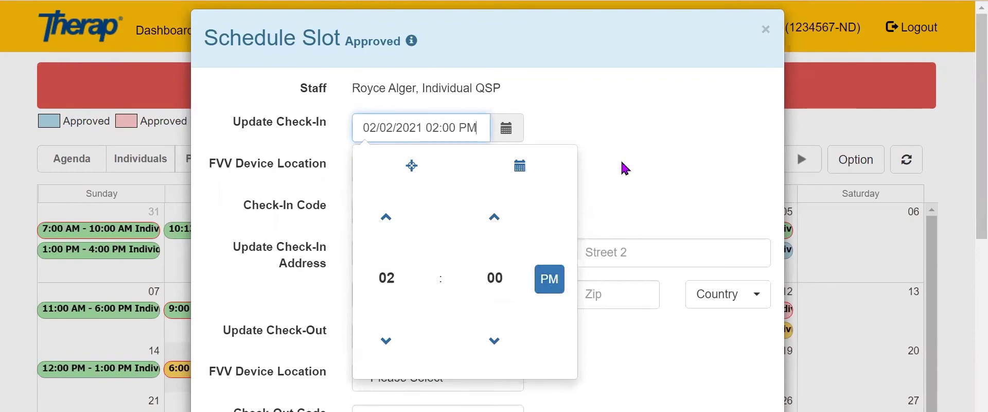
{"action": "left_click", "coordinate": [700, 193]}
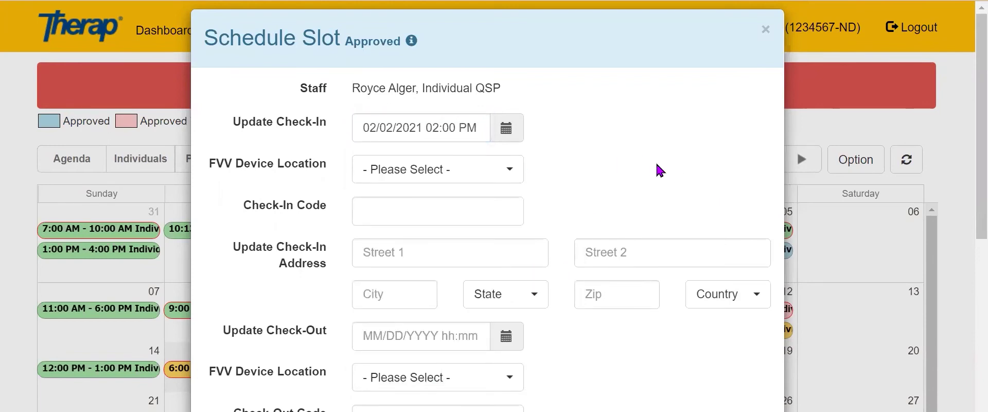
Set the staff member's Update Check-Out to 02/02/2021 04:30 PM.
{"action": "left_click", "coordinate": [505, 339]}
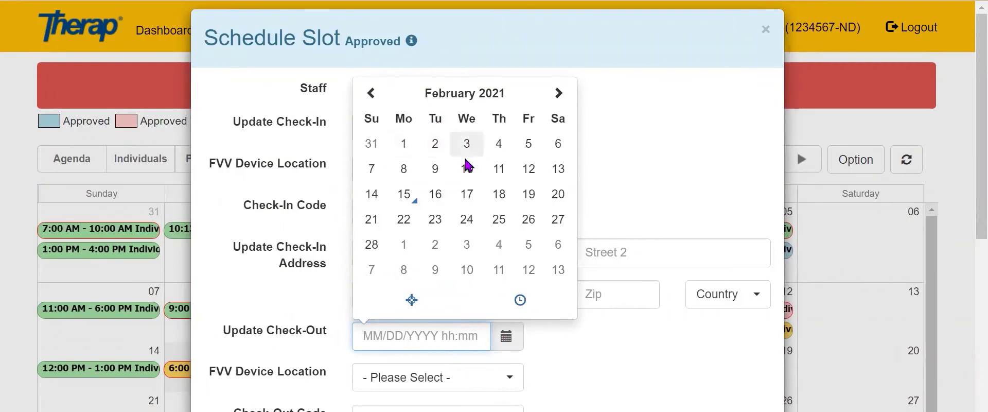
{"action": "left_click", "coordinate": [435, 144]}
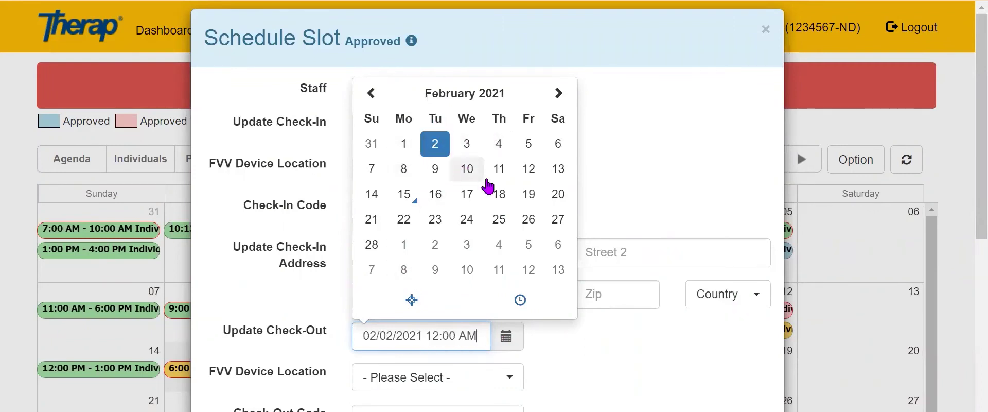
{"action": "left_click", "coordinate": [521, 300]}
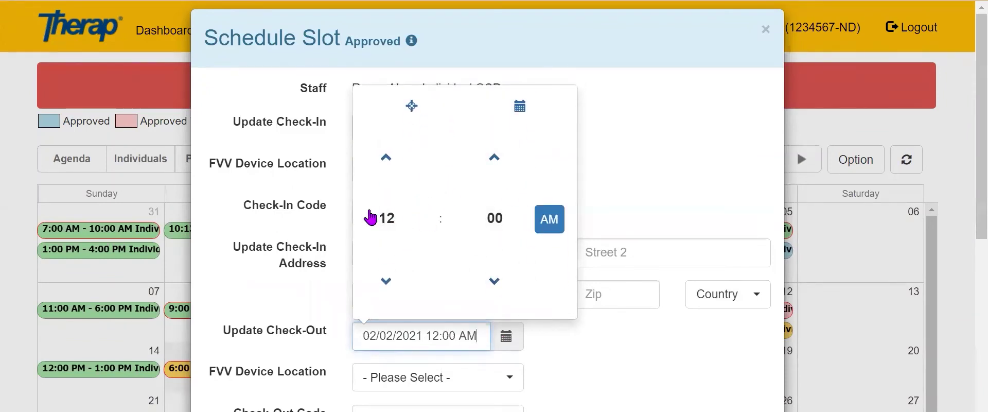
{"action": "left_click", "coordinate": [387, 221]}
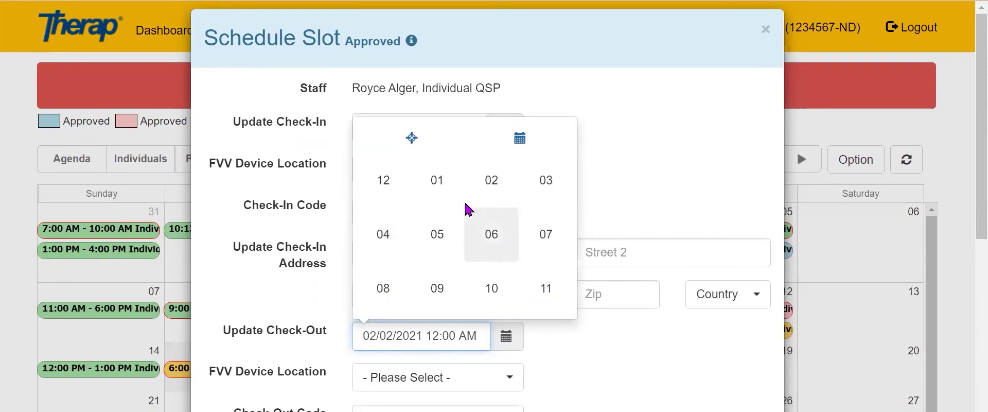
{"action": "left_click", "coordinate": [376, 239]}
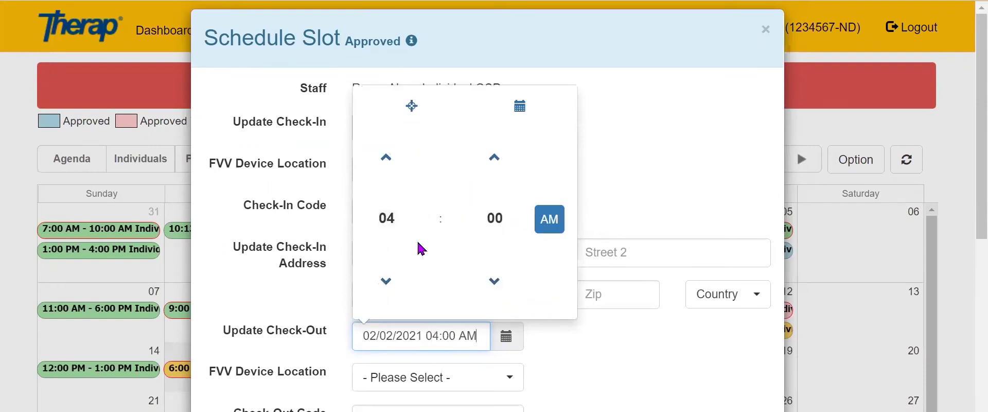
{"action": "left_click", "coordinate": [496, 226]}
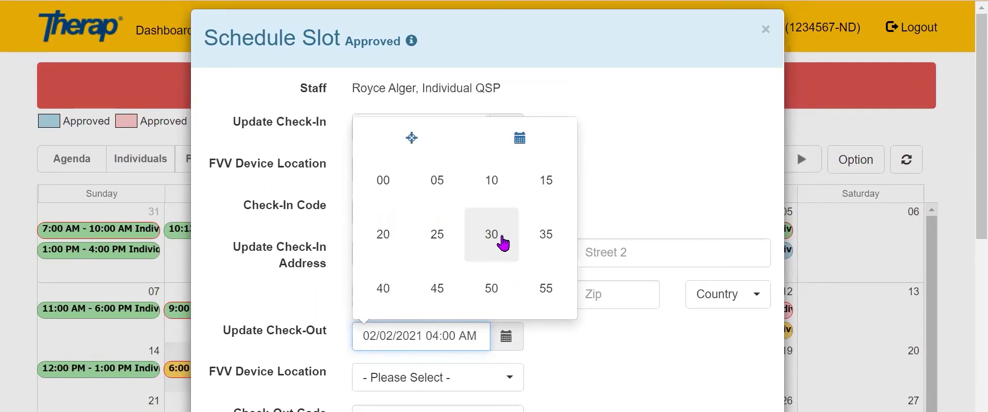
{"action": "left_click", "coordinate": [492, 240]}
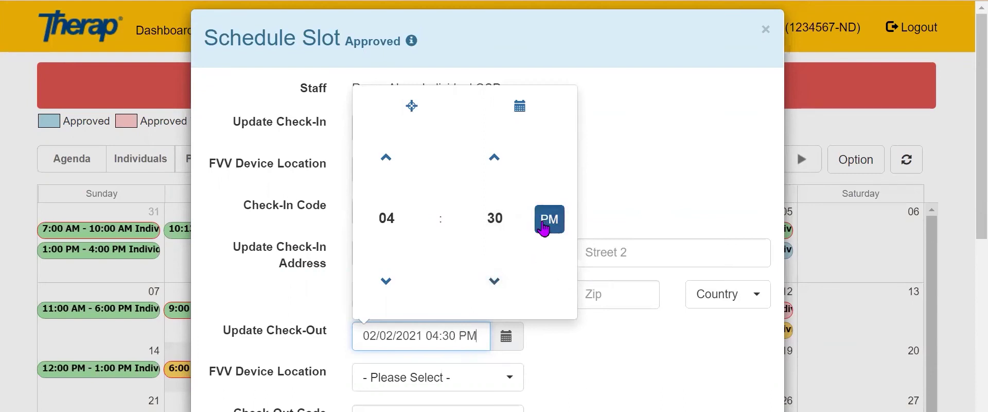
{"action": "left_click", "coordinate": [645, 173]}
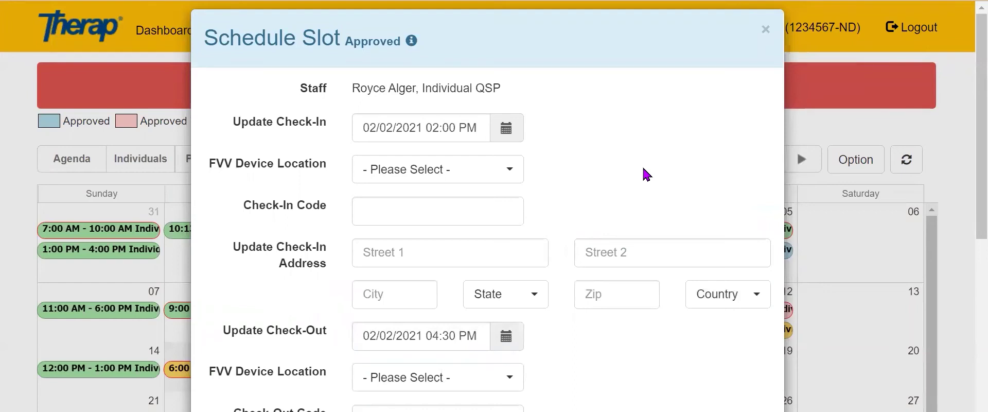
Choose Base Rate (0-20 miles) and the exception code Staff Forgot to Check-In / Check-Out, and close the February 2 slot without saving.
{"action": "scroll", "coordinate": [617, 168], "scroll_direction": "down", "scroll_amount": 6}
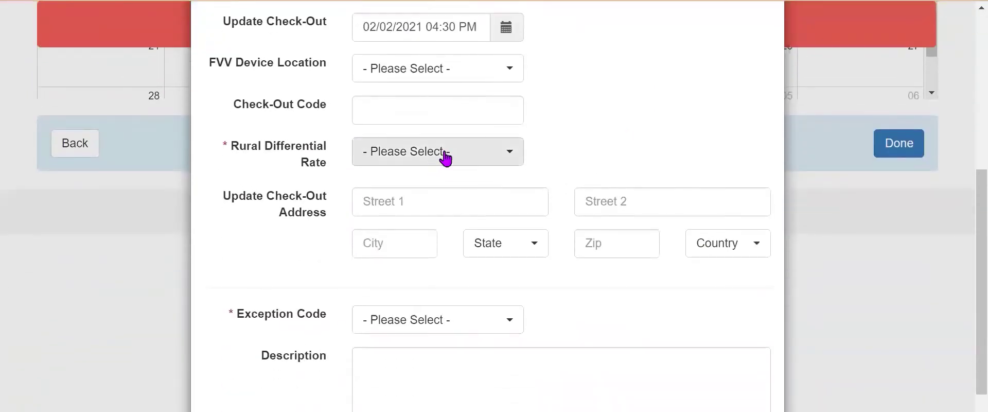
{"action": "left_click", "coordinate": [421, 149]}
{"action": "left_click", "coordinate": [461, 202]}
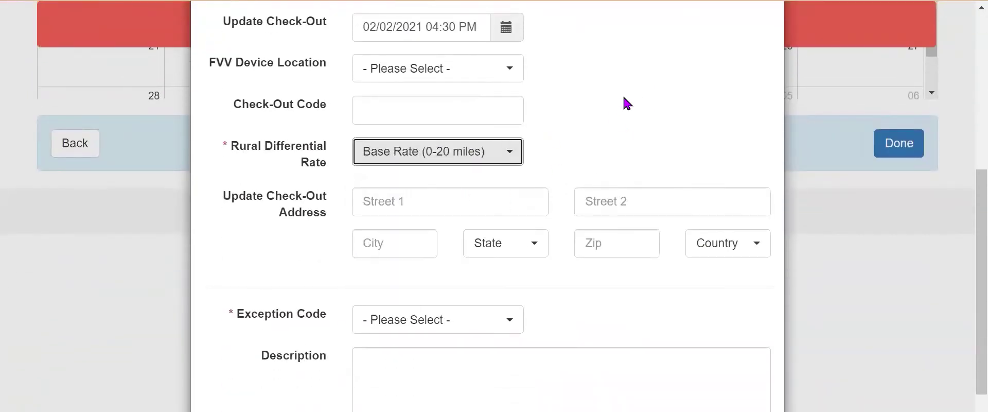
{"action": "scroll", "coordinate": [627, 103], "scroll_direction": "down", "scroll_amount": 2}
{"action": "left_click", "coordinate": [468, 242]}
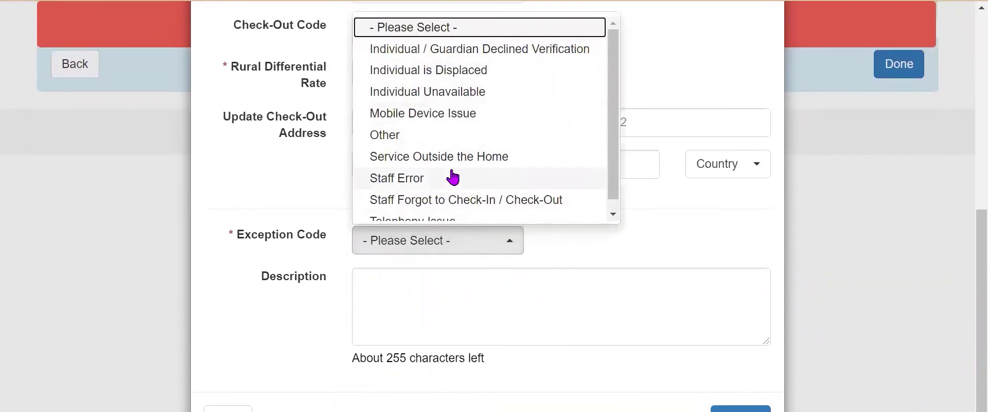
{"action": "scroll", "coordinate": [454, 177], "scroll_direction": "down", "scroll_amount": 1}
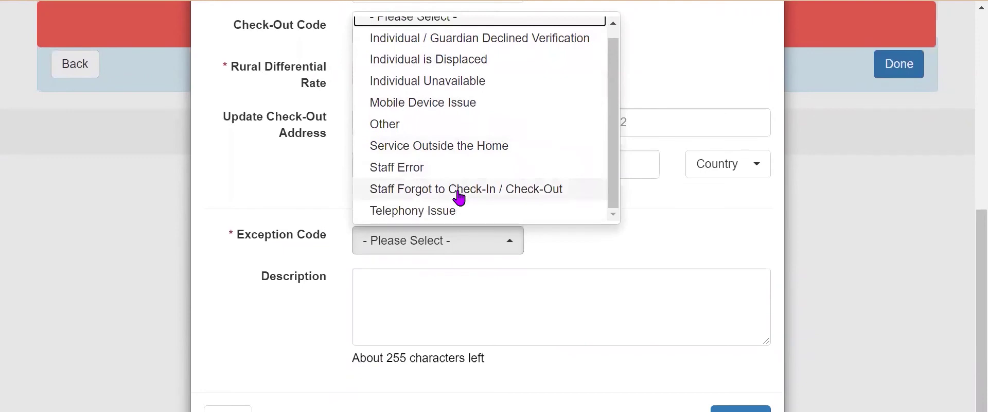
{"action": "left_click", "coordinate": [459, 192]}
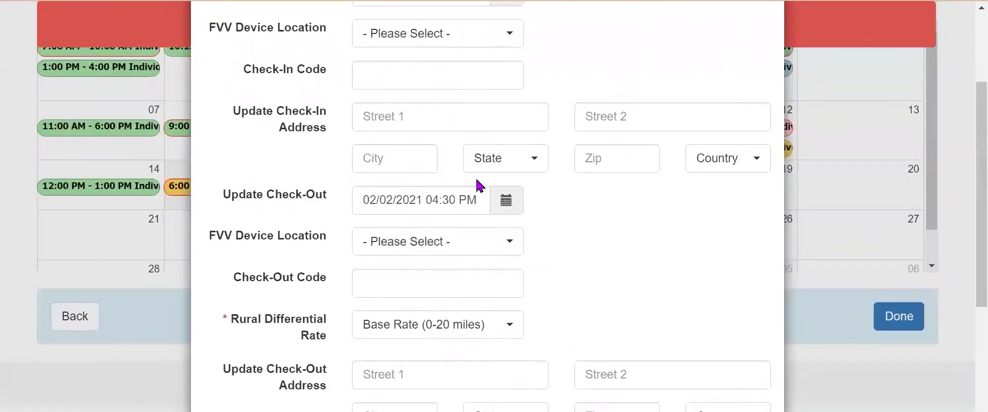
{"action": "scroll", "coordinate": [558, 271], "scroll_direction": "up", "scroll_amount": 8}
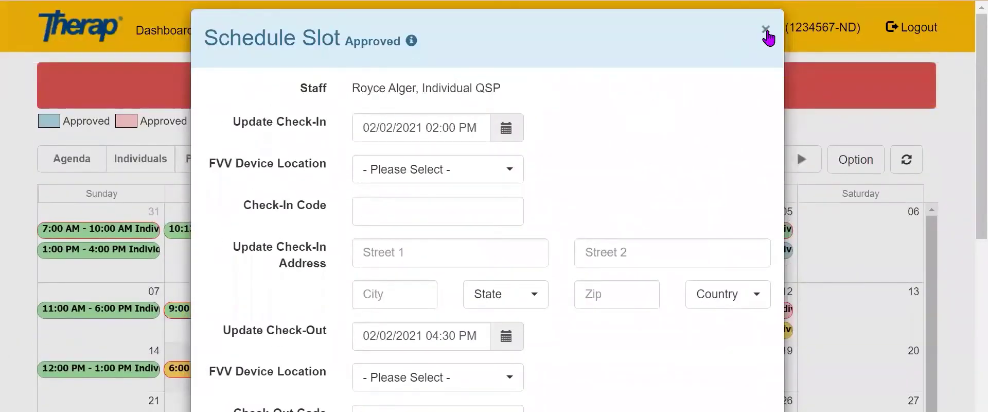
{"action": "left_click", "coordinate": [765, 30]}
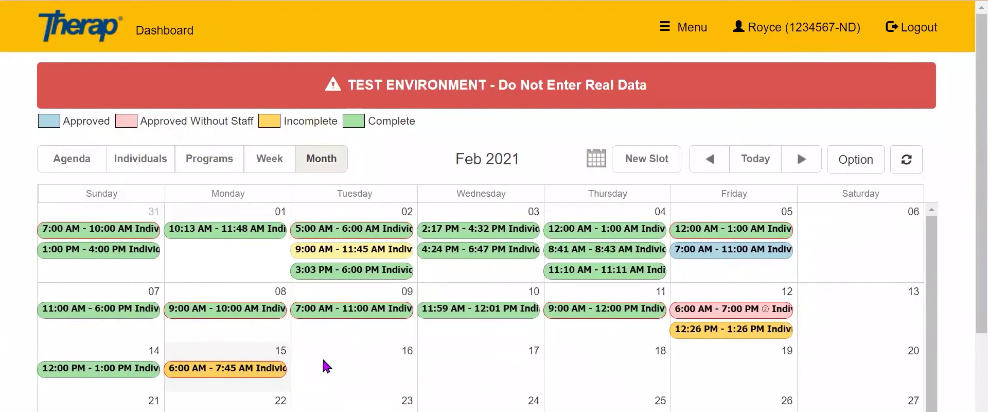
Open the incomplete 12:26 PM - 1:26 PM slot on February 12 and edit its staff member's check-in record.
{"action": "mouse_move", "coordinate": [320, 248]}
{"action": "mouse_move", "coordinate": [355, 239]}
{"action": "mouse_move", "coordinate": [754, 249]}
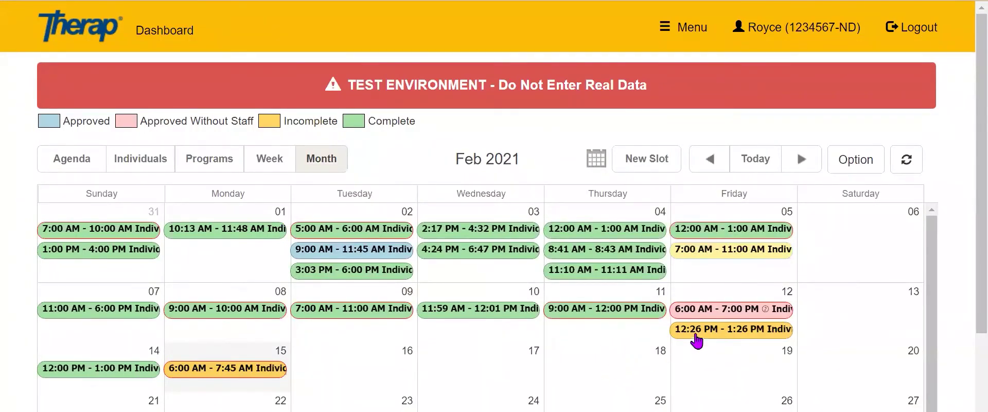
{"action": "left_click", "coordinate": [748, 335]}
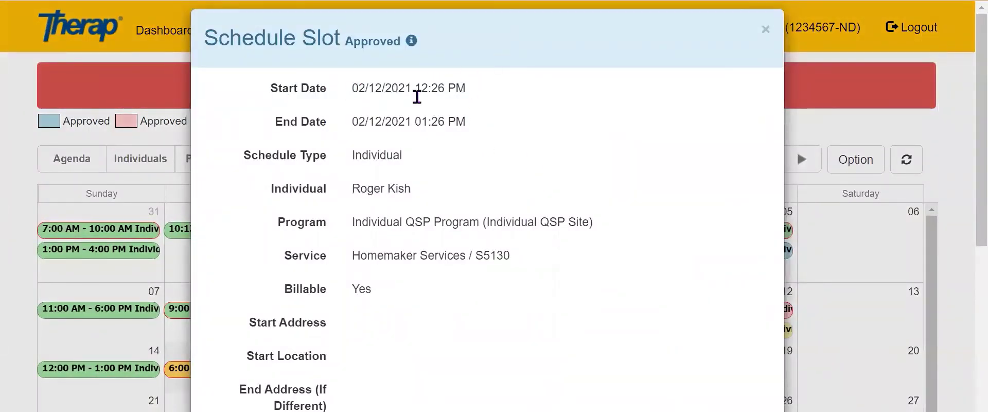
{"action": "scroll", "coordinate": [453, 201], "scroll_direction": "down", "scroll_amount": 7}
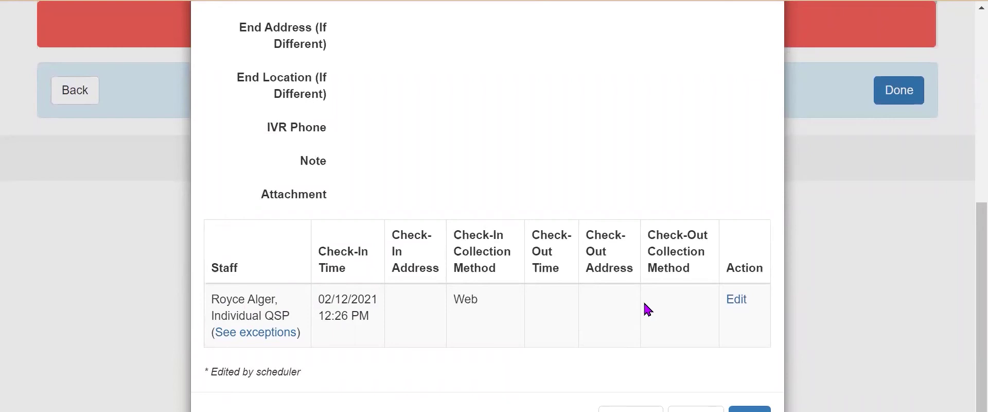
{"action": "left_click", "coordinate": [737, 303]}
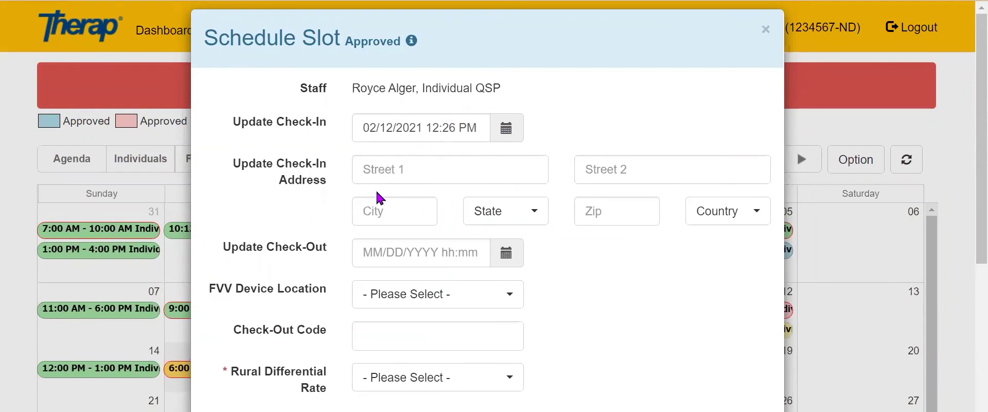
Set the staff member's Update Check-Out to 02/12/2021 02:30 PM.
{"action": "scroll", "coordinate": [298, 211], "scroll_direction": "down", "scroll_amount": 1}
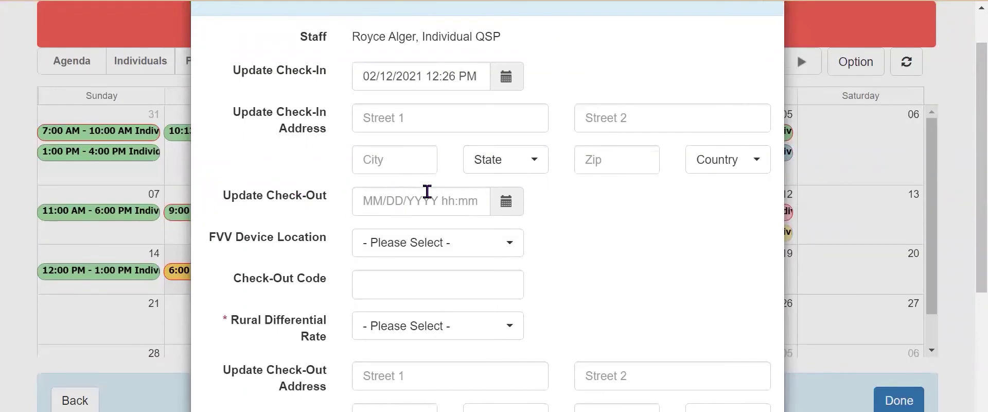
{"action": "left_click", "coordinate": [506, 206]}
{"action": "scroll", "coordinate": [497, 286], "scroll_direction": "down", "scroll_amount": 3}
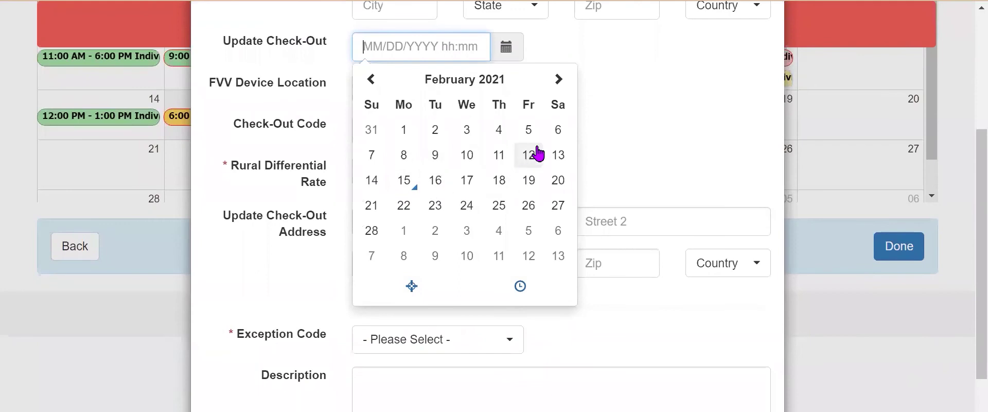
{"action": "scroll", "coordinate": [538, 153], "scroll_direction": "up", "scroll_amount": 3}
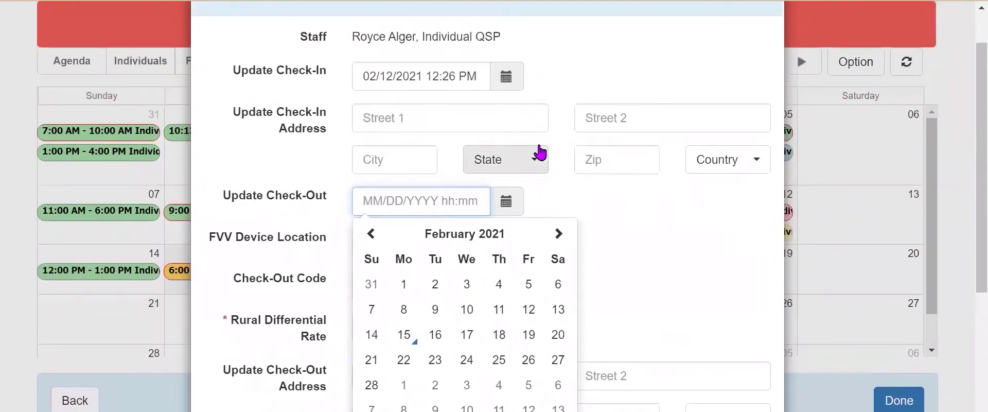
{"action": "left_click", "coordinate": [531, 311]}
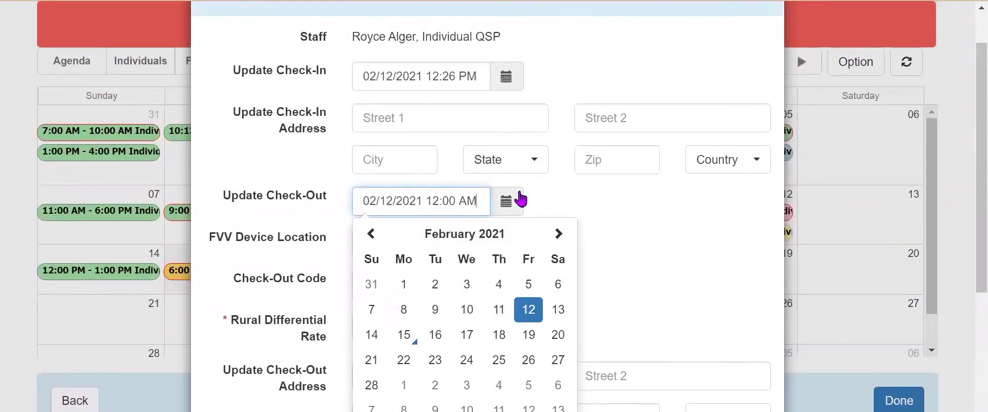
{"action": "scroll", "coordinate": [618, 242], "scroll_direction": "down", "scroll_amount": 3}
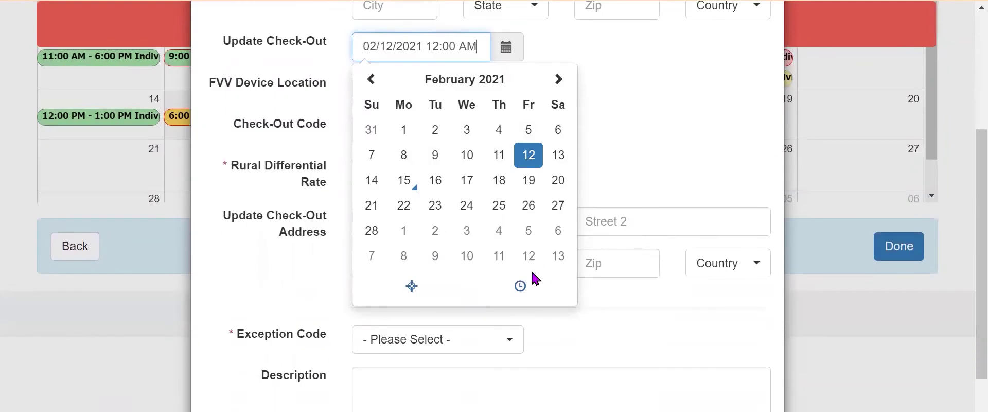
{"action": "left_click", "coordinate": [508, 294]}
{"action": "scroll", "coordinate": [541, 194], "scroll_direction": "up", "scroll_amount": 3}
{"action": "scroll", "coordinate": [529, 186], "scroll_direction": "down", "scroll_amount": 3}
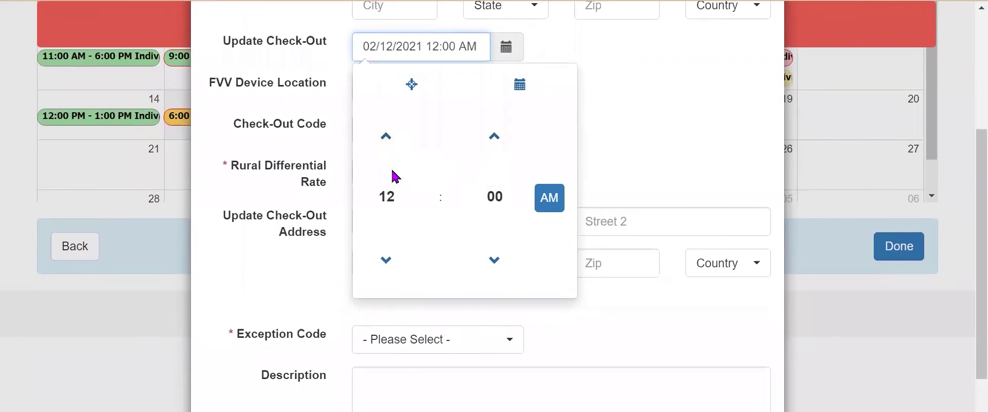
{"action": "left_click", "coordinate": [384, 197]}
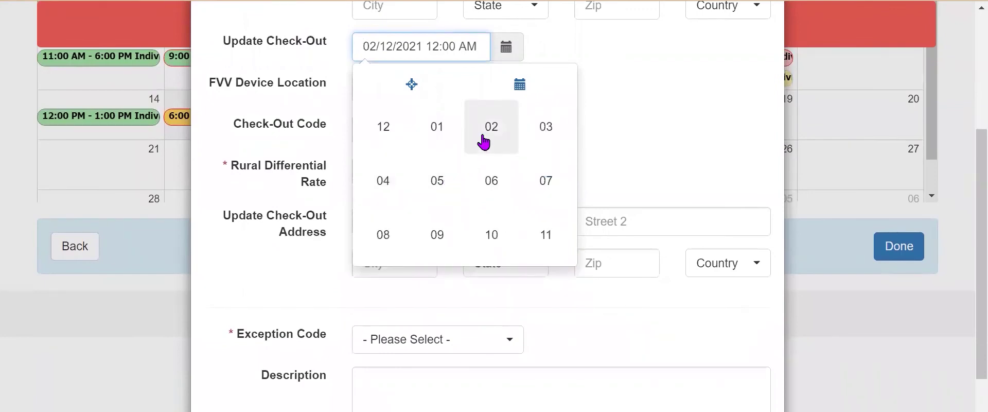
{"action": "left_click", "coordinate": [491, 135]}
{"action": "left_click", "coordinate": [493, 197]}
{"action": "left_click", "coordinate": [498, 193]}
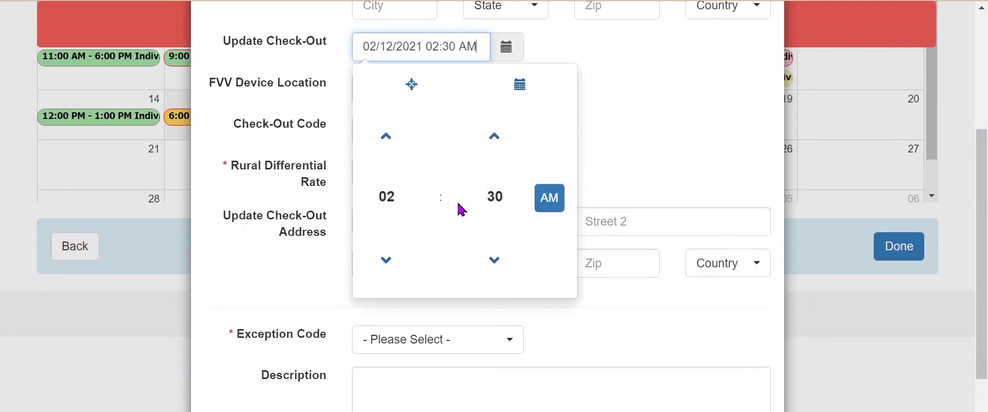
{"action": "left_click", "coordinate": [550, 198]}
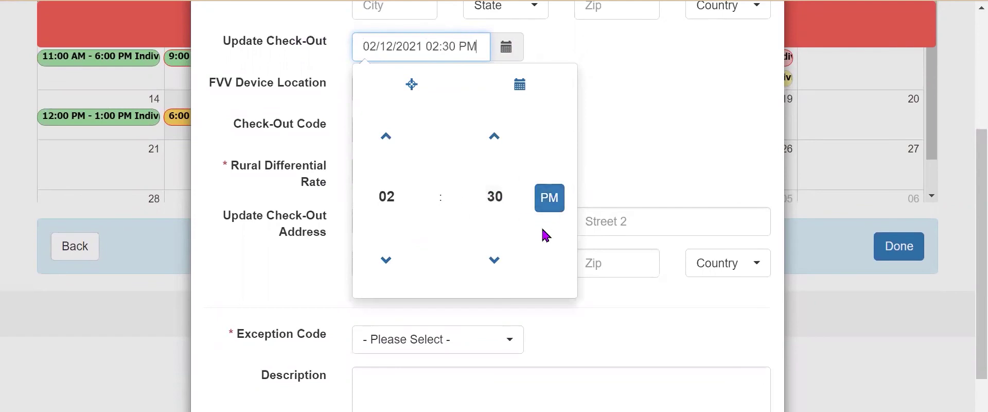
{"action": "left_click", "coordinate": [640, 132]}
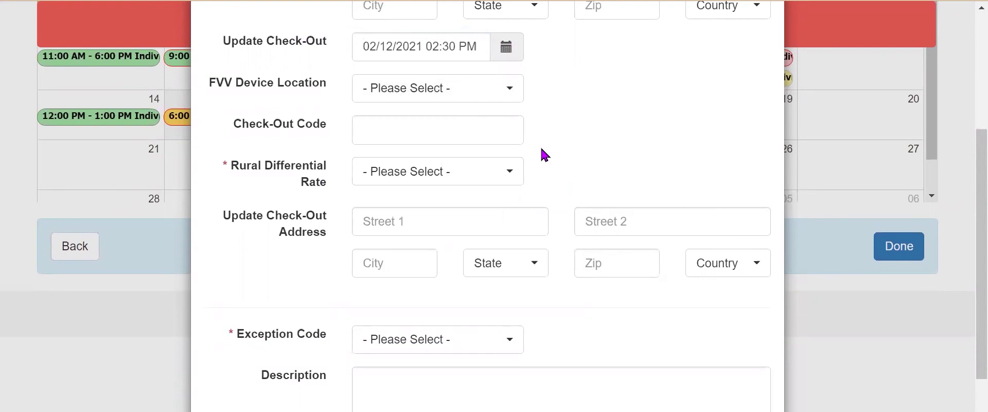
Set the Rural Differential Rate to Base Rate (0-20 miles) and the Exception Code to Staff Forgot to Check-In / Check-Out.
{"action": "scroll", "coordinate": [592, 134], "scroll_direction": "down", "scroll_amount": 1}
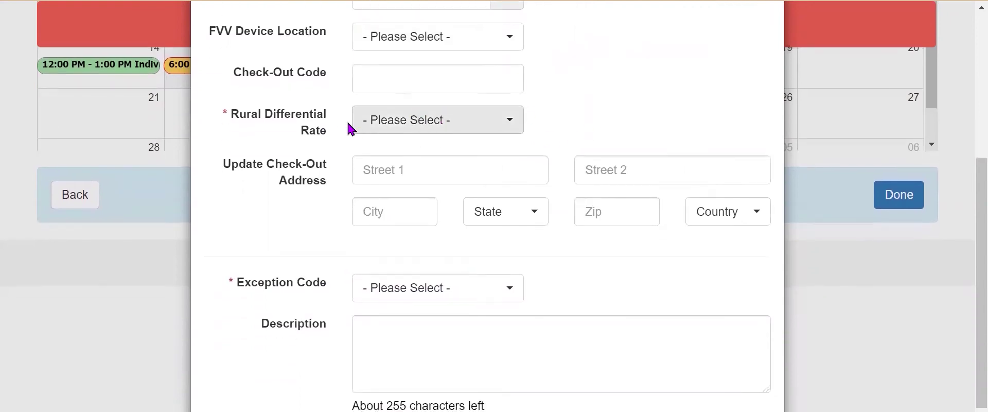
{"action": "left_click", "coordinate": [445, 117]}
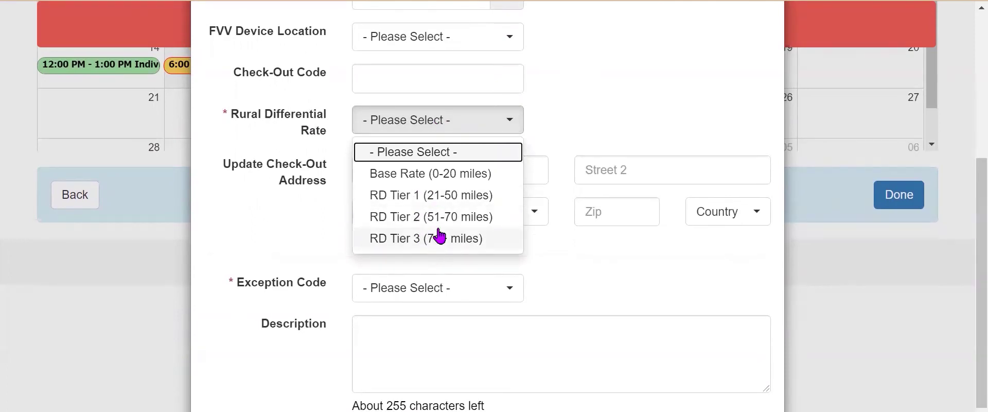
{"action": "left_click", "coordinate": [449, 174]}
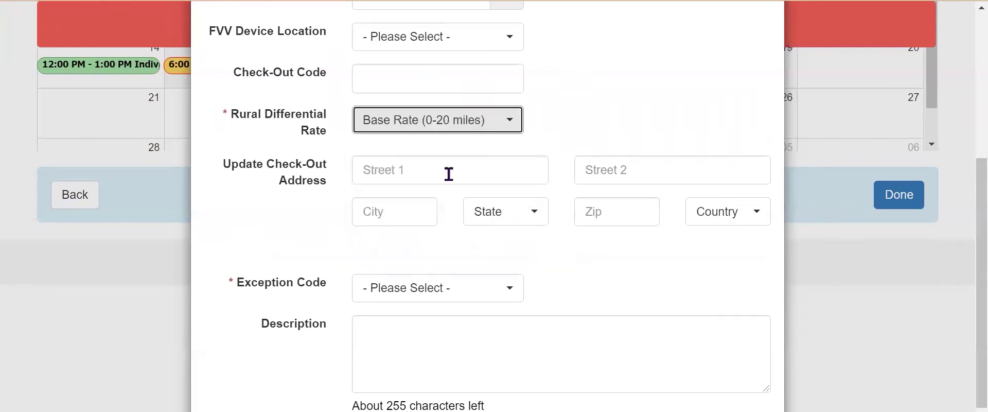
{"action": "scroll", "coordinate": [644, 85], "scroll_direction": "down", "scroll_amount": 1}
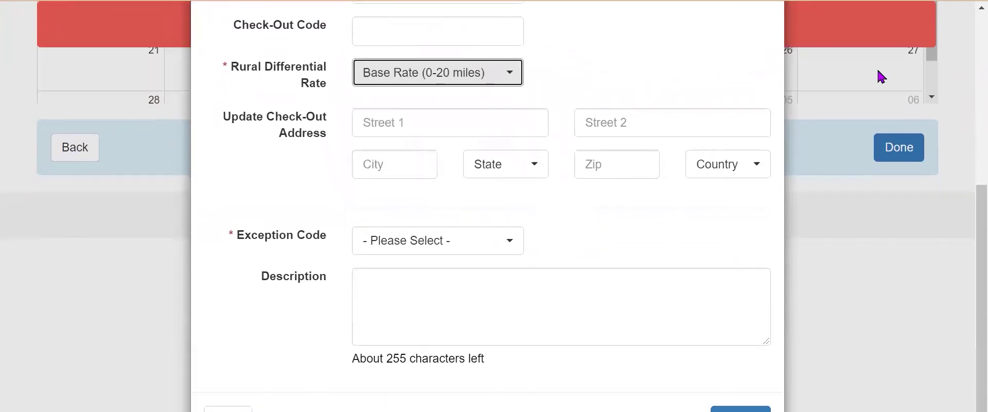
{"action": "left_click", "coordinate": [443, 251]}
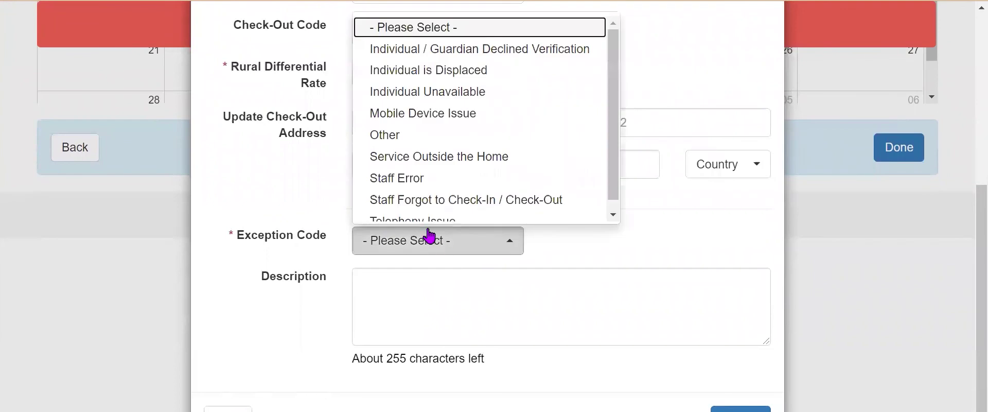
{"action": "left_click", "coordinate": [514, 201]}
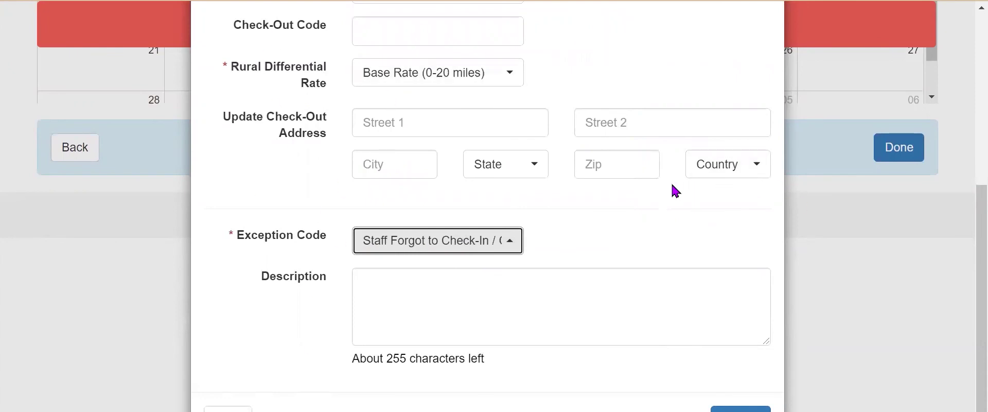
Save the February 12 check-in/check-out record, accepting the documentation attestation, and close the slot.
{"action": "scroll", "coordinate": [659, 178], "scroll_direction": "up", "scroll_amount": 4}
{"action": "scroll", "coordinate": [653, 175], "scroll_direction": "up", "scroll_amount": 1}
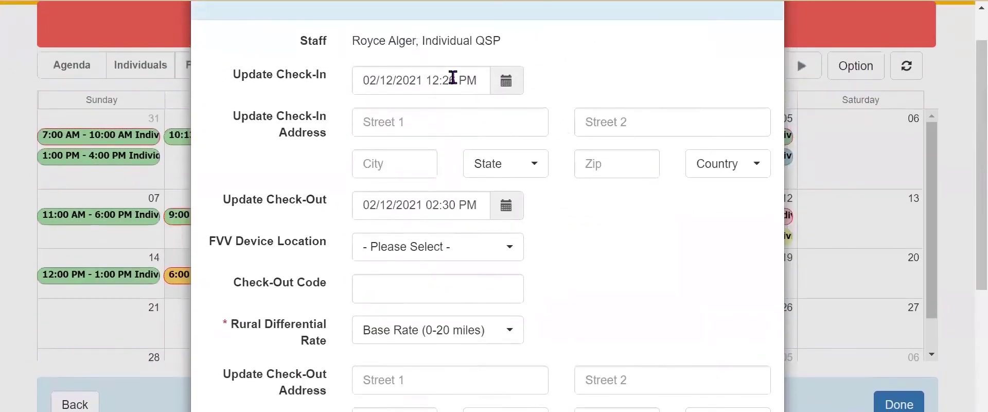
{"action": "scroll", "coordinate": [684, 260], "scroll_direction": "down", "scroll_amount": 5}
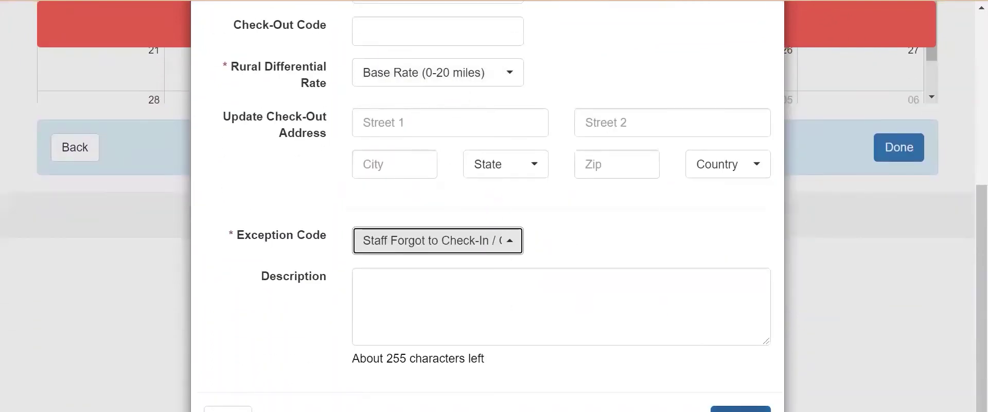
{"action": "left_click", "coordinate": [741, 410]}
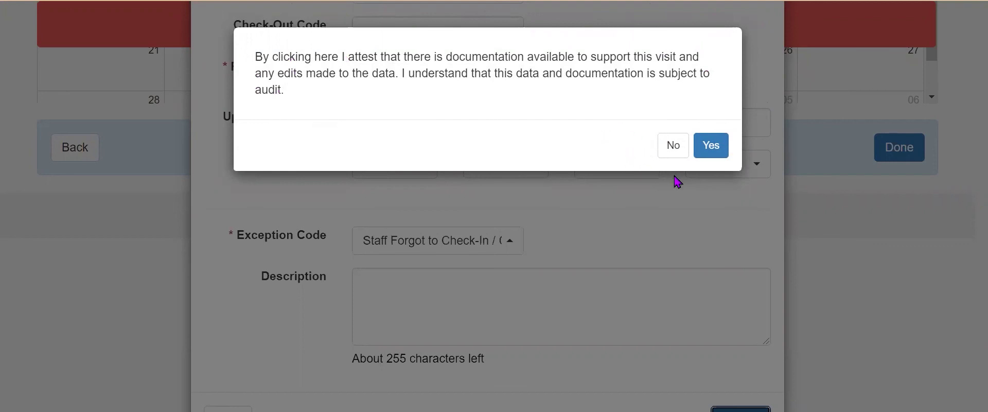
{"action": "left_click", "coordinate": [713, 148]}
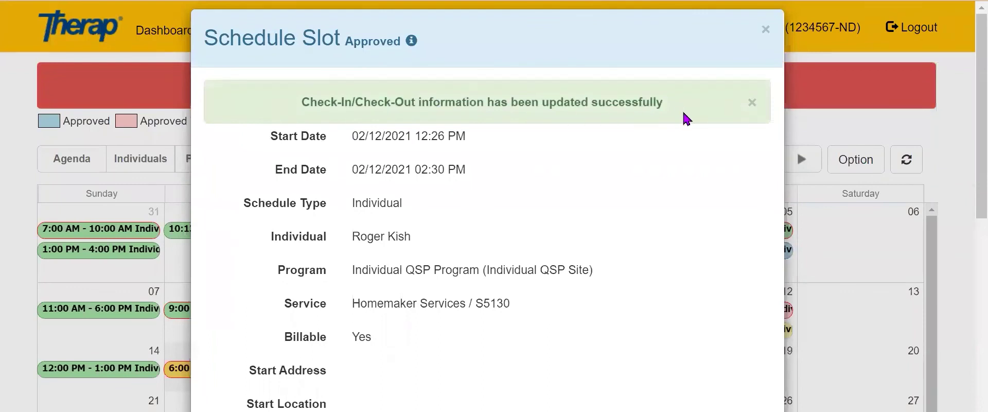
{"action": "left_click", "coordinate": [766, 29]}
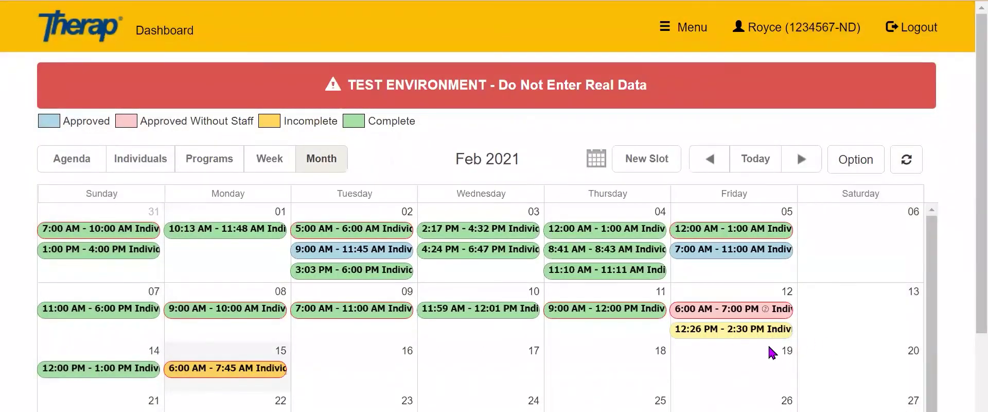
{"action": "mouse_move", "coordinate": [712, 333]}
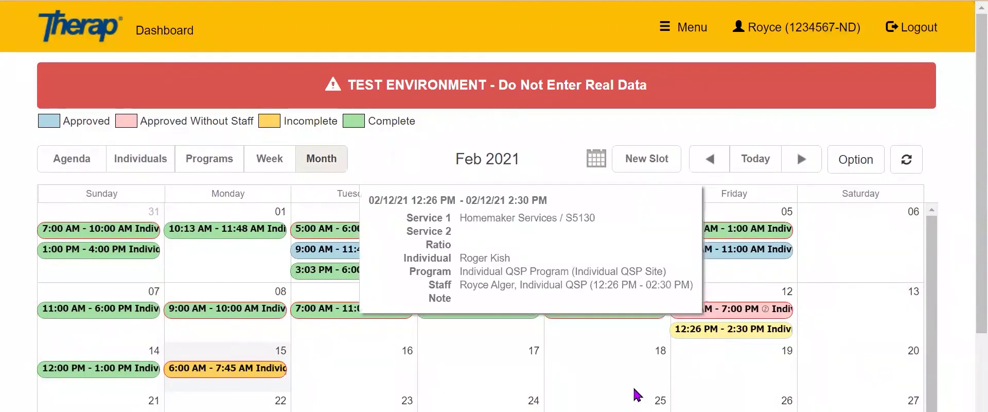